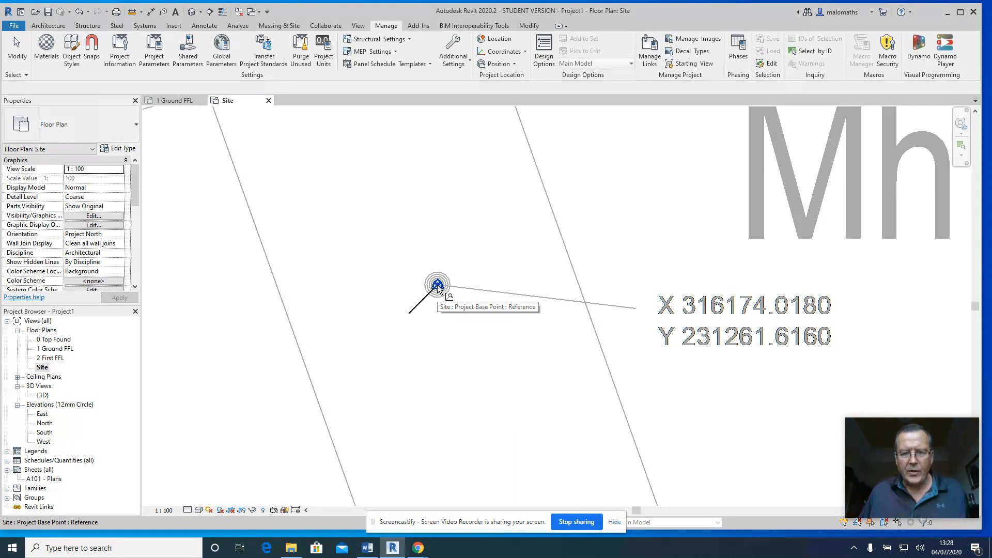
- Specify shared coordinates at the project base point, with East/West 316174018 and North/South 231261616
click(438, 286)
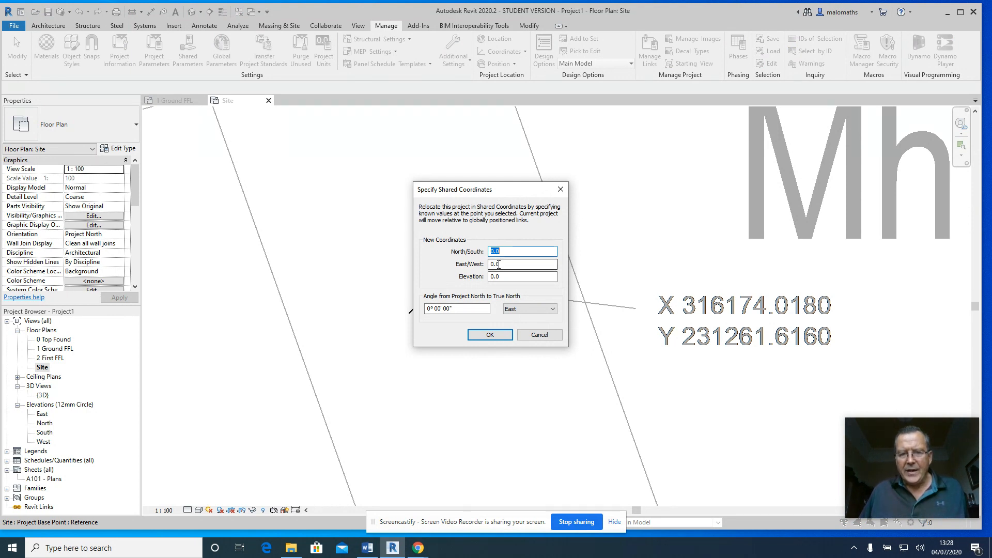
key(Tab)
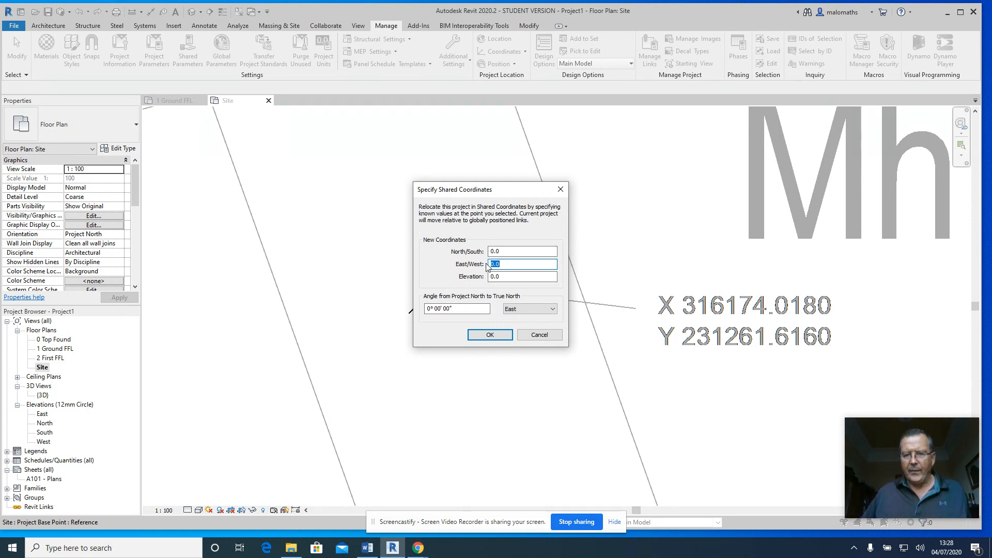
text(316174018)
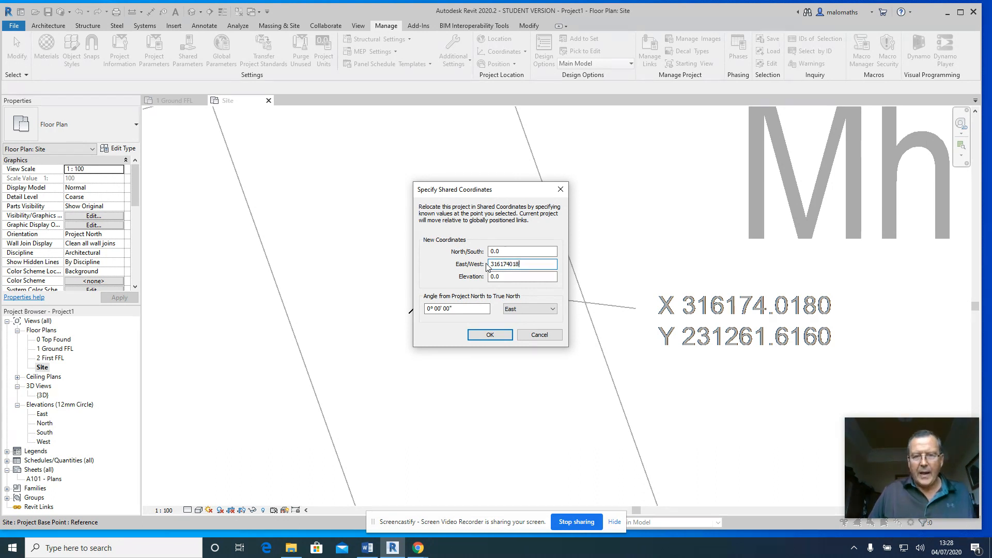
key(Tab)
key(shift+Tab)
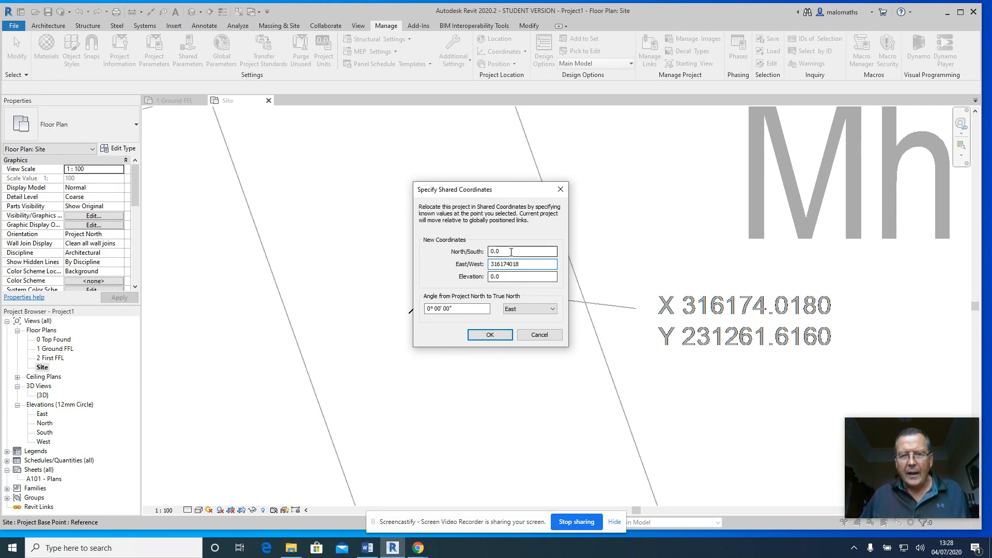
key(shift+Tab)
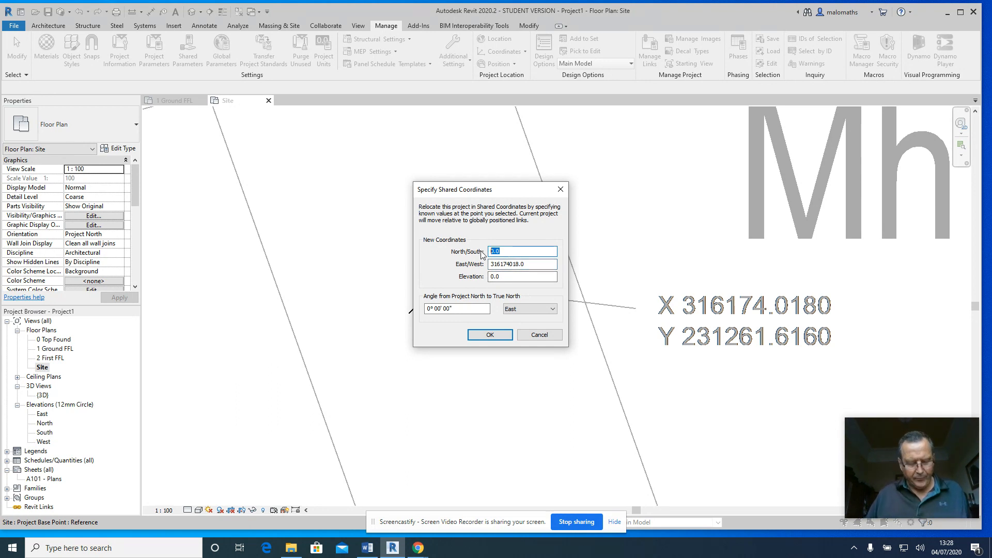
text(231261616)
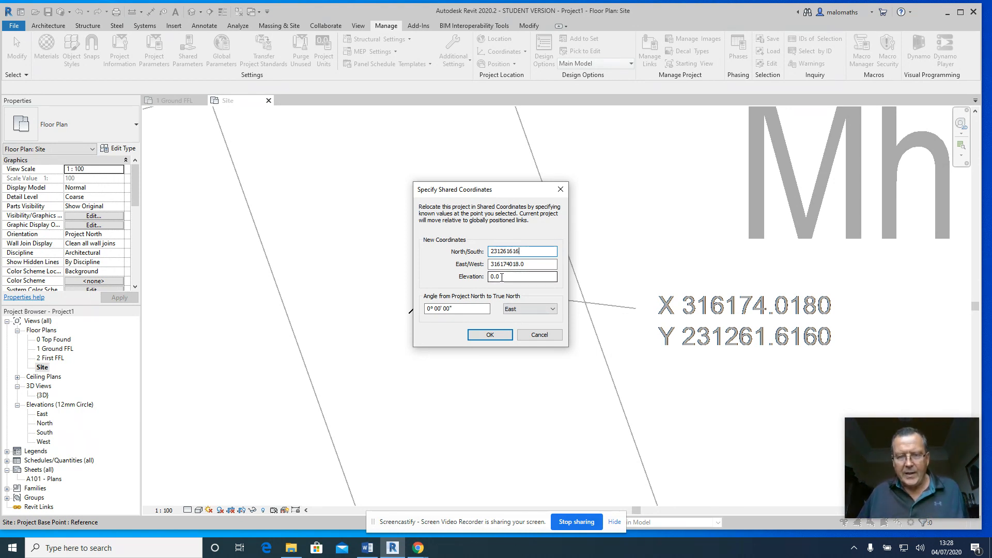
click(491, 336)
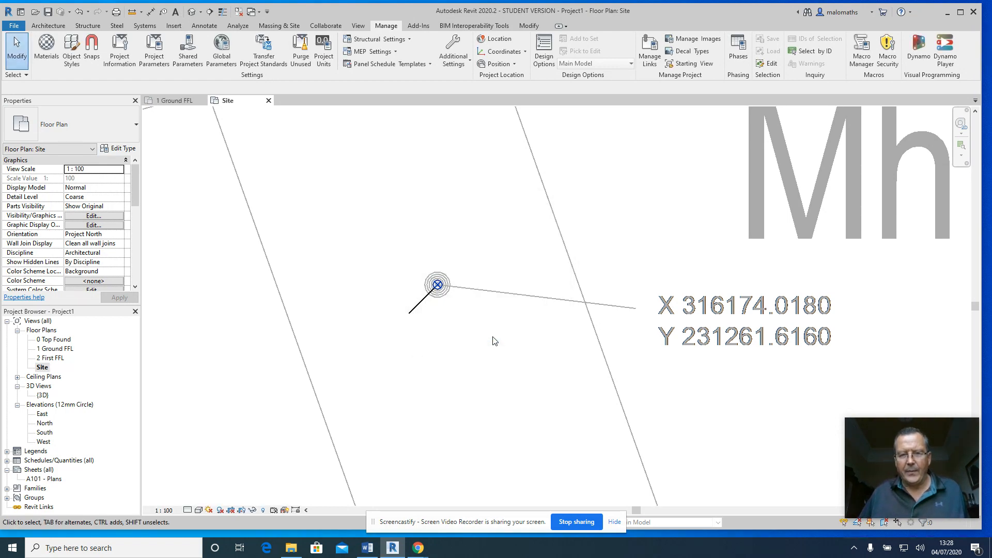
- Examine where the survey point and project base point lie in the whole site plan, and check the survey point's coordinates
scroll(494, 341, down, 4)
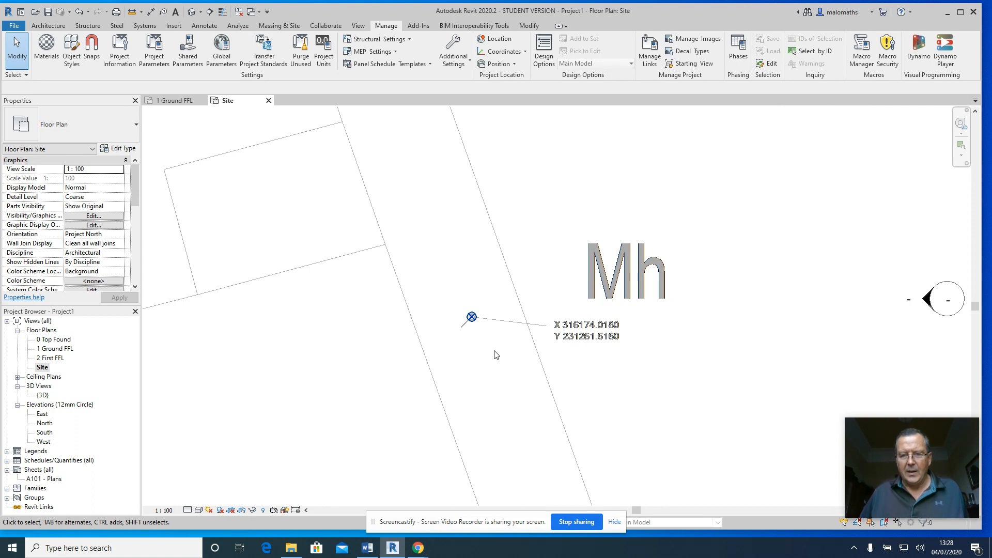
right_click(495, 353)
click(530, 451)
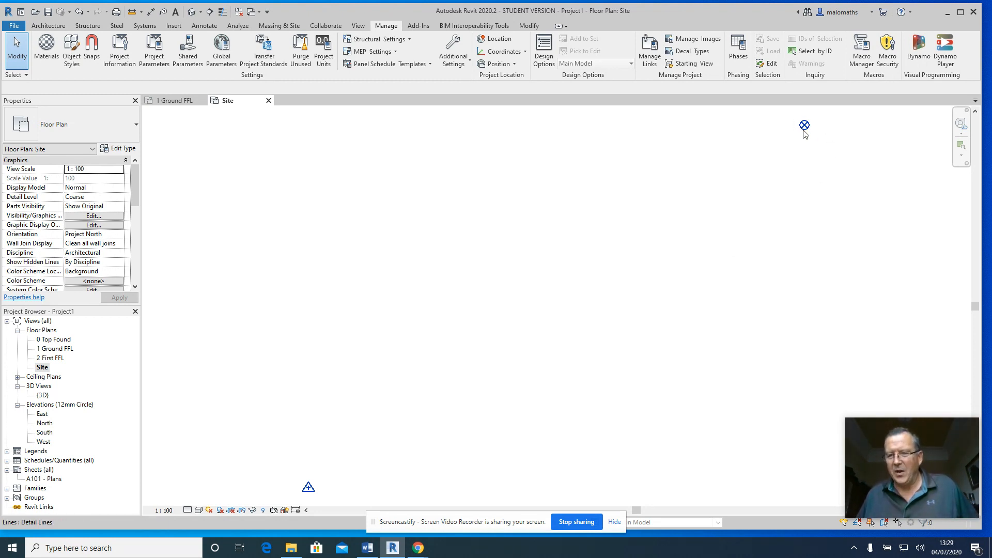
scroll(809, 121, up, 3)
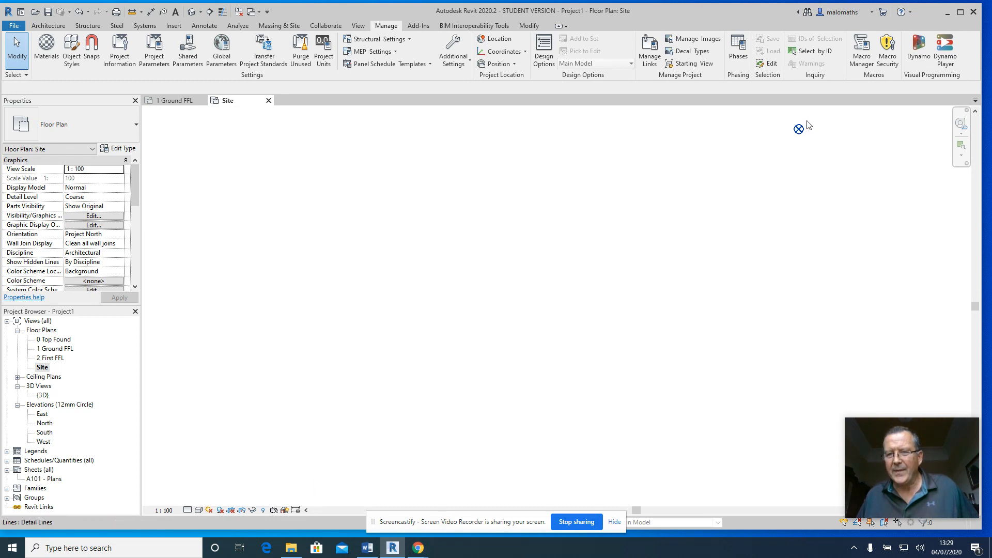
scroll(770, 176, down, 6)
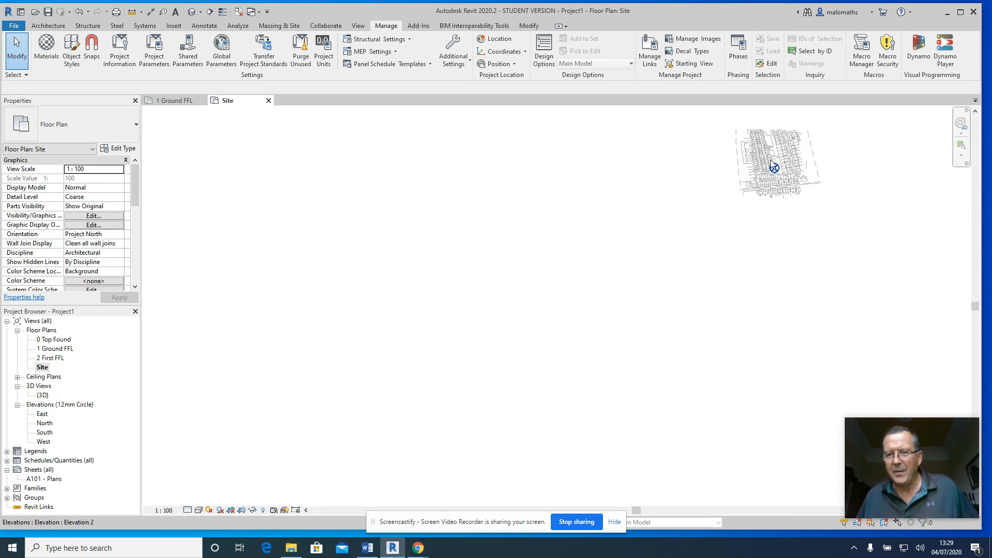
scroll(780, 180, down, 6)
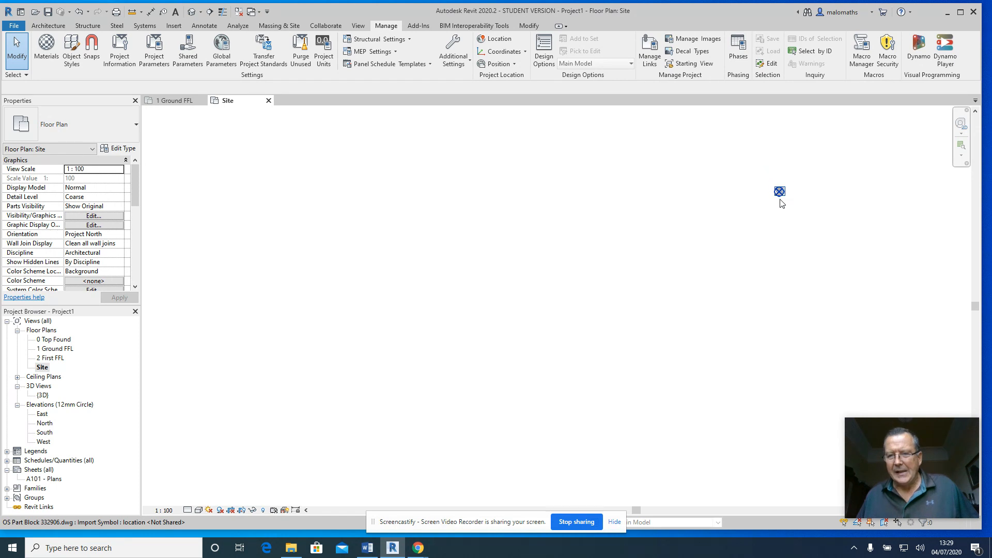
scroll(667, 278, down, 1)
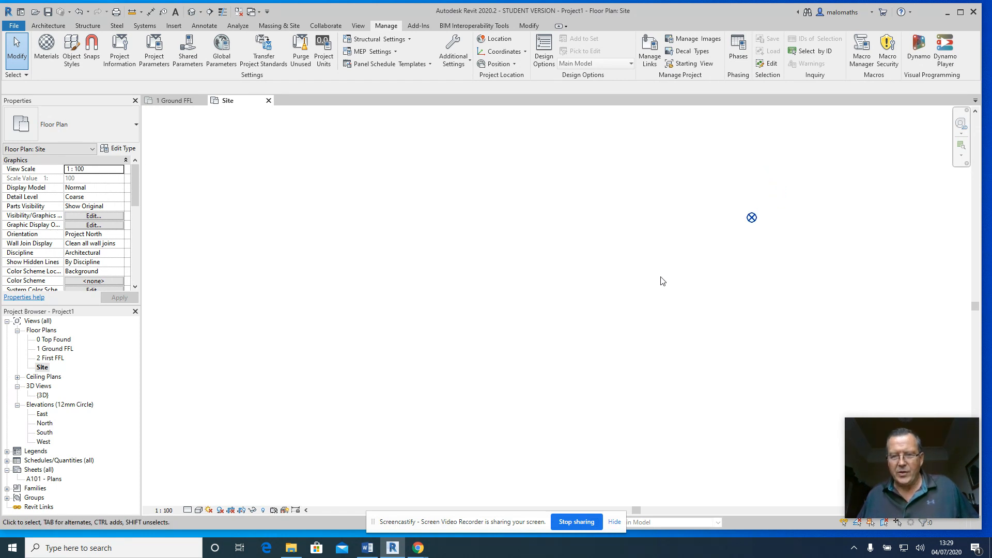
right_click(641, 296)
click(675, 389)
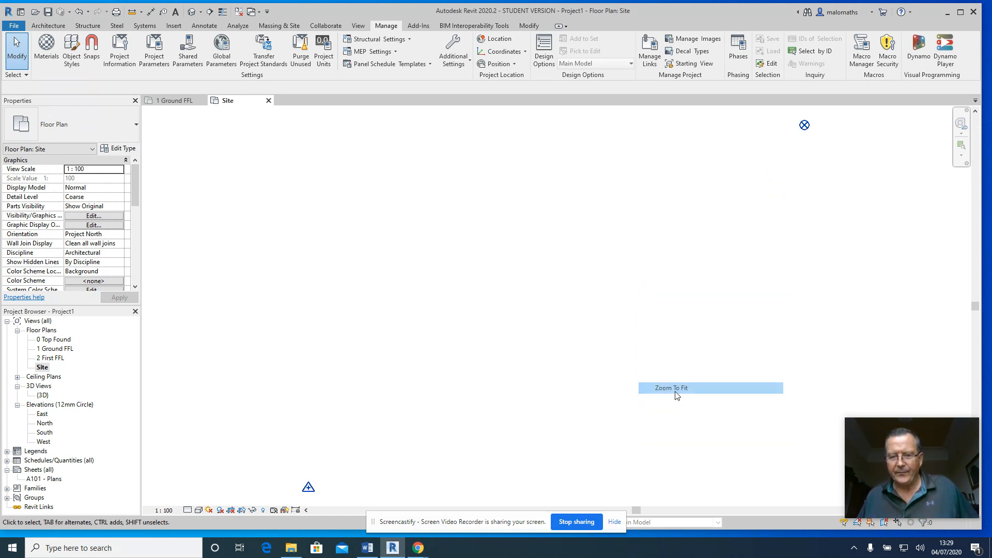
click(308, 487)
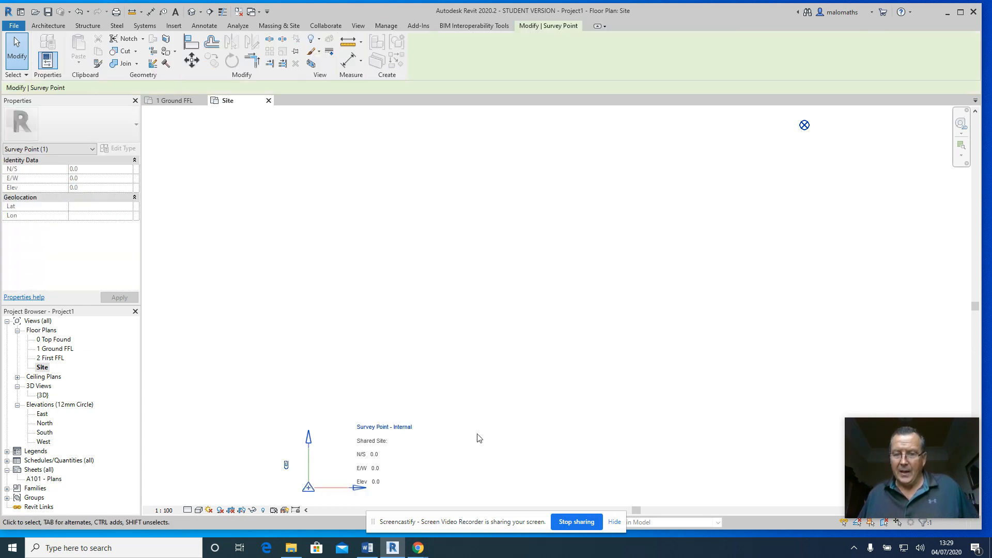
key(Escape)
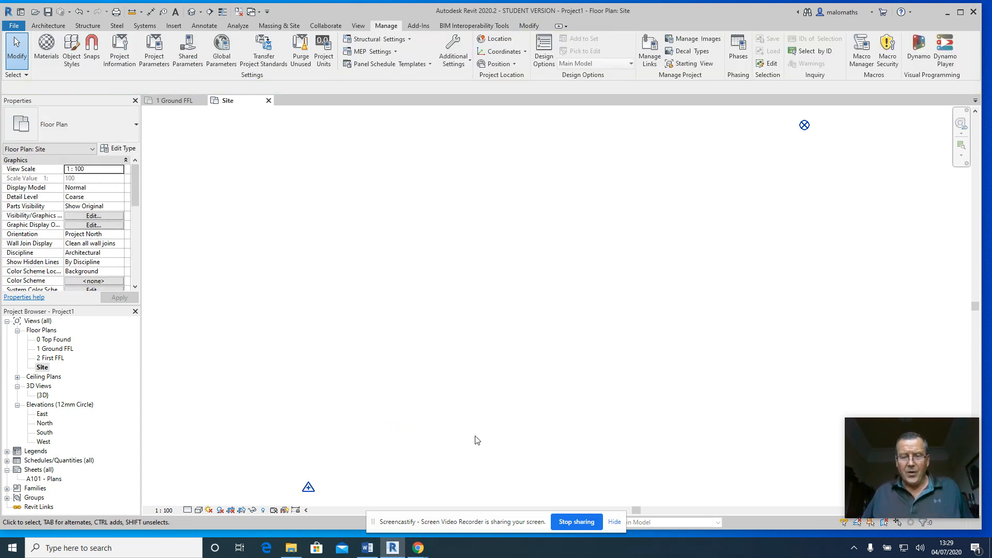
- Draw a horizontal detail line about 8509000 mm long in the <Hidden> line style, starting at the survey point
middle_drag(305, 508, 308, 416)
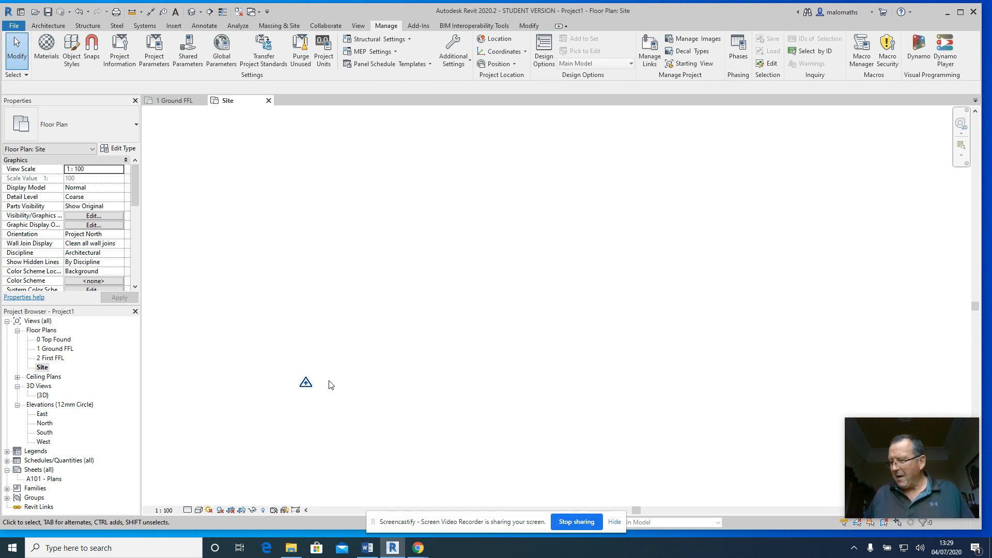
middle_drag(341, 374, 434, 368)
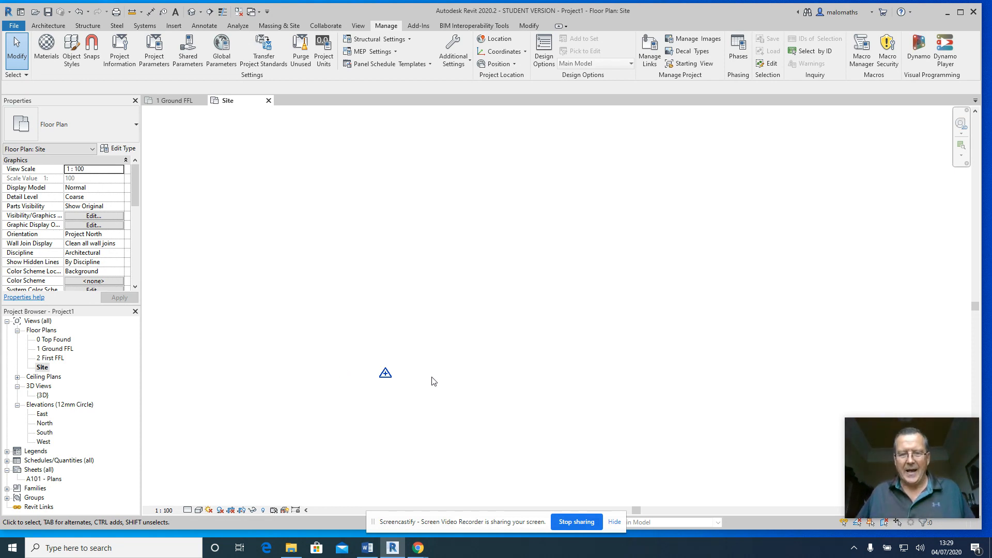
right_click(469, 362)
click(509, 462)
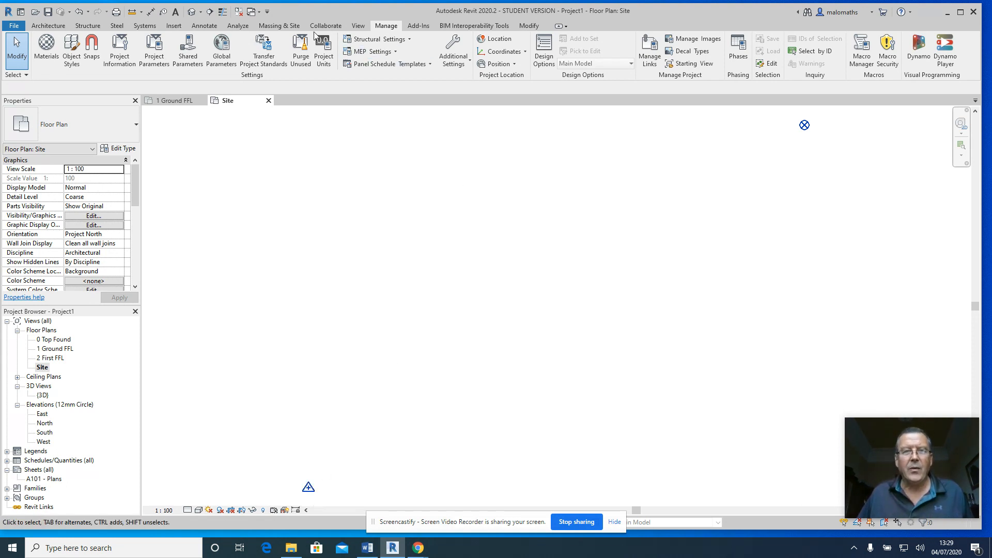
click(204, 26)
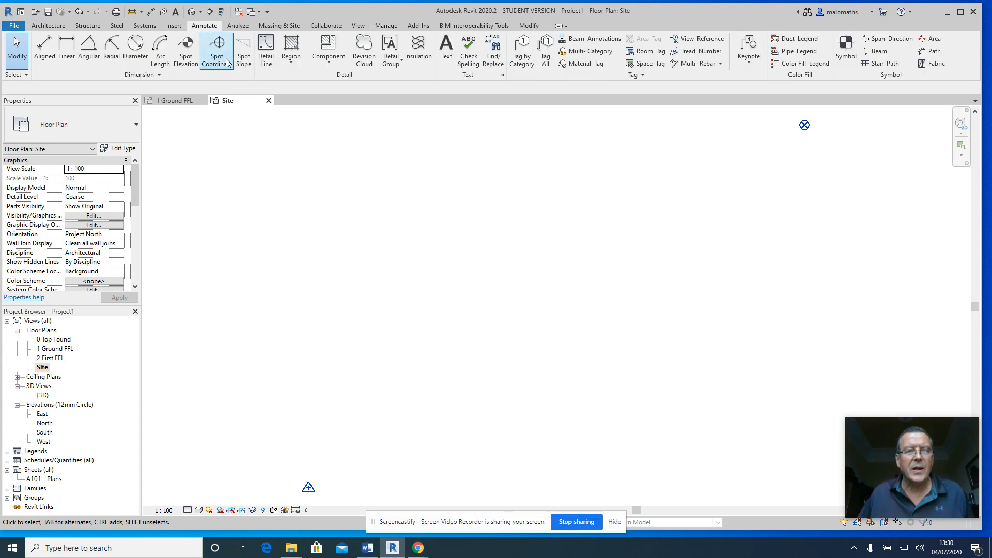
click(265, 52)
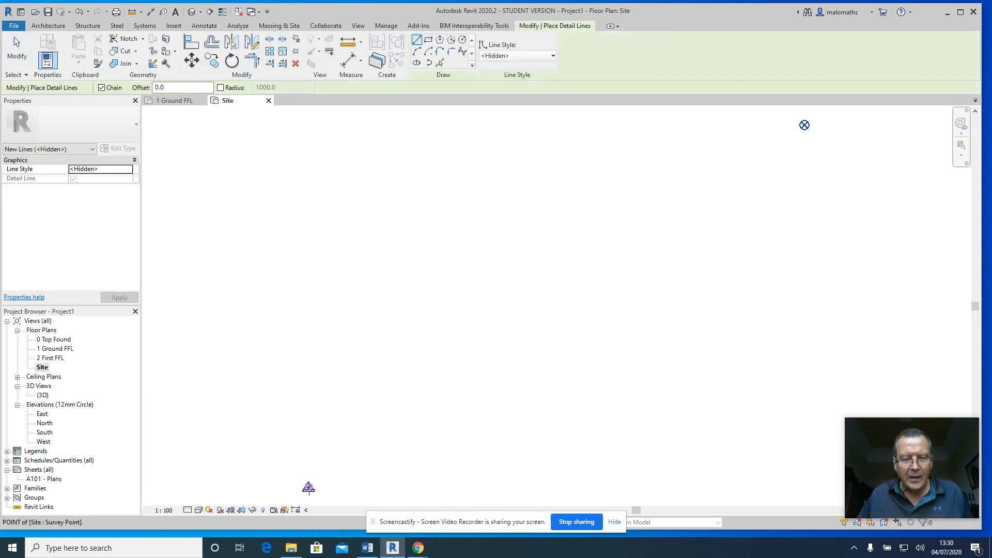
click(309, 486)
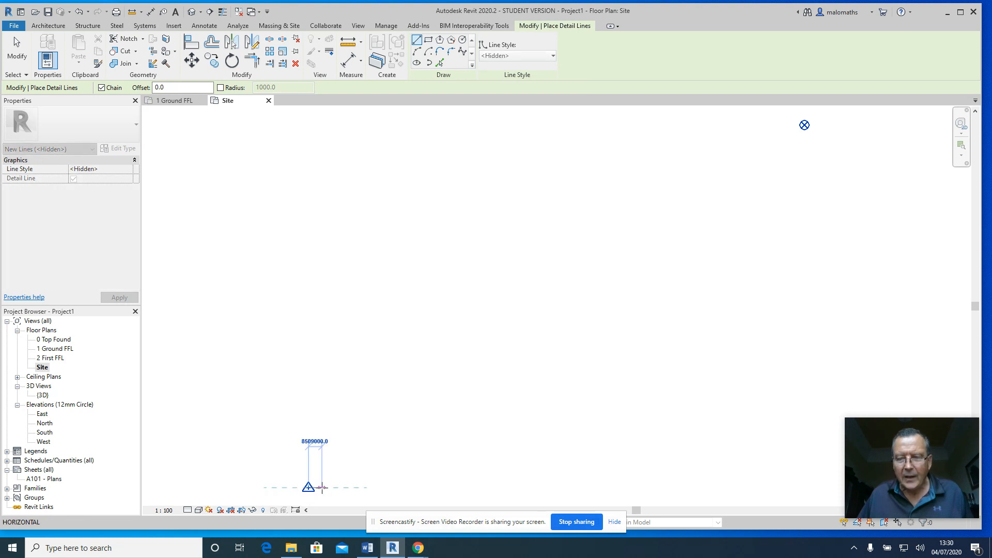
click(322, 487)
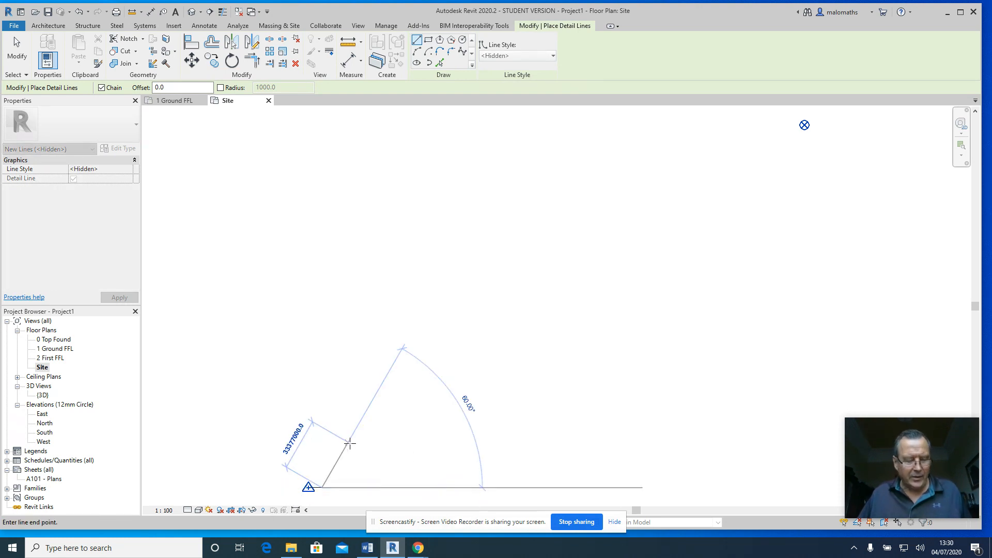
key(Escape)
key(Escape)
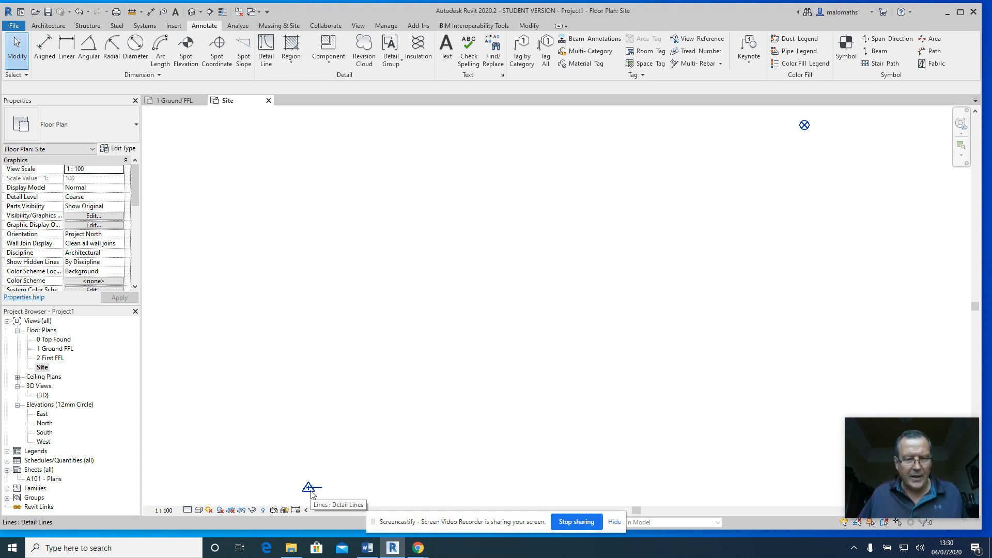
- Unclip the survey point and move it from its current location onto the project base point
key(Tab)
click(311, 493)
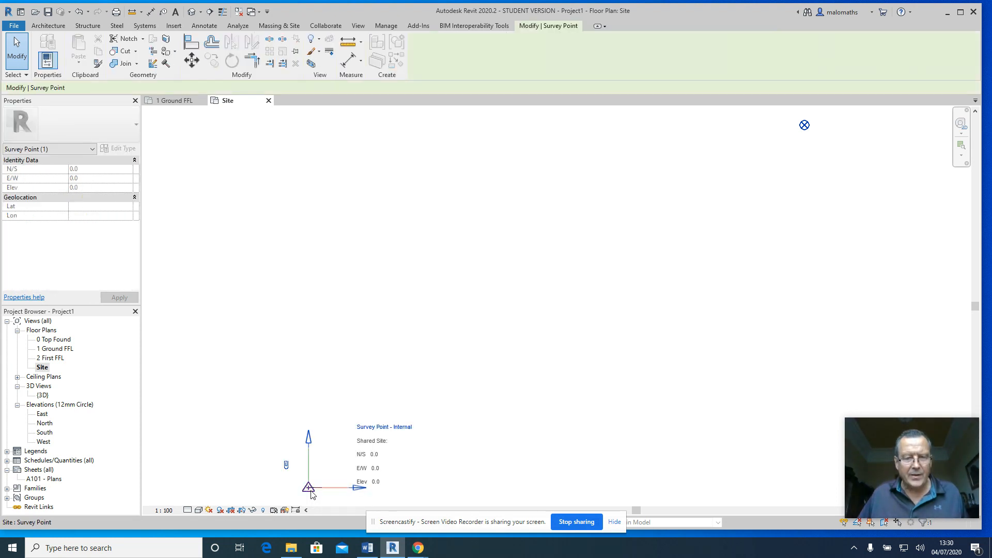
click(286, 467)
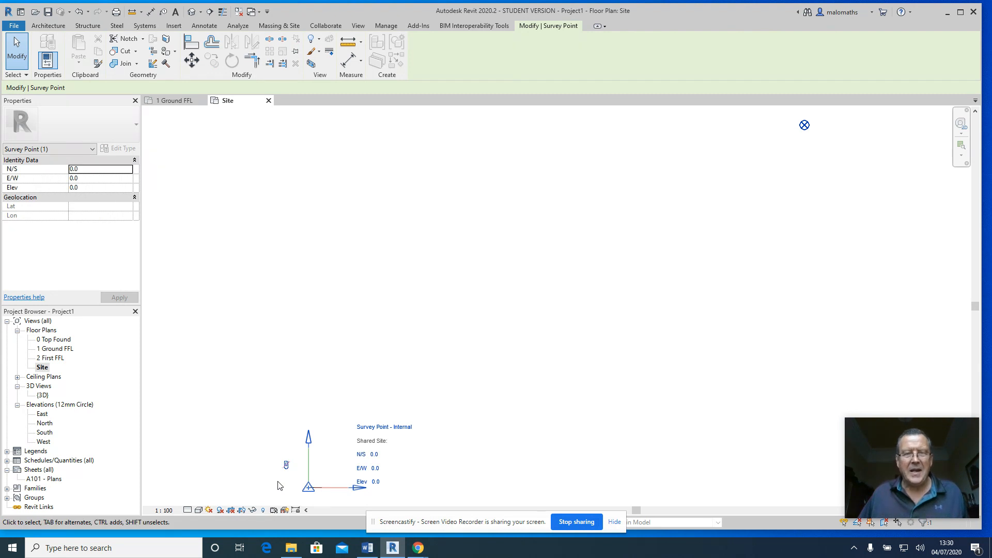
click(190, 61)
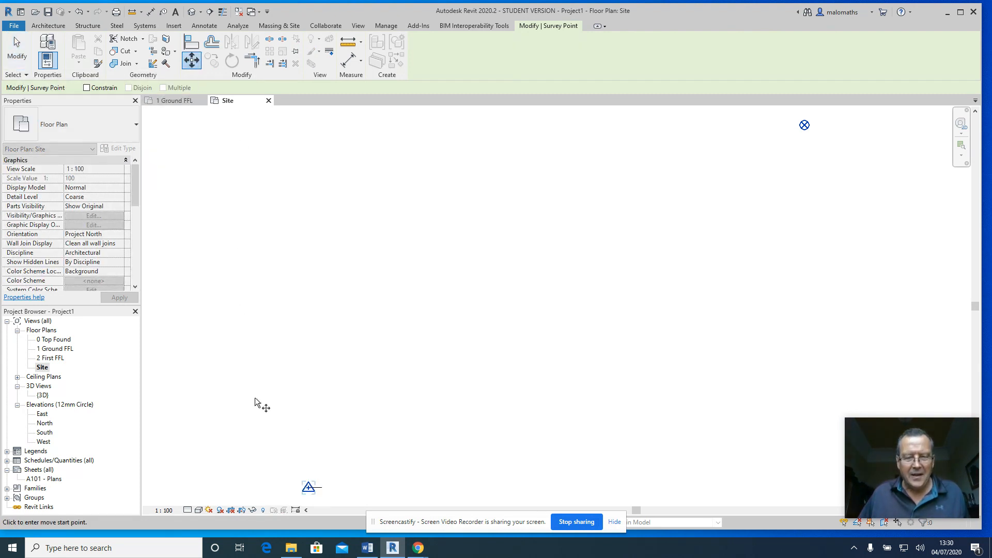
click(308, 488)
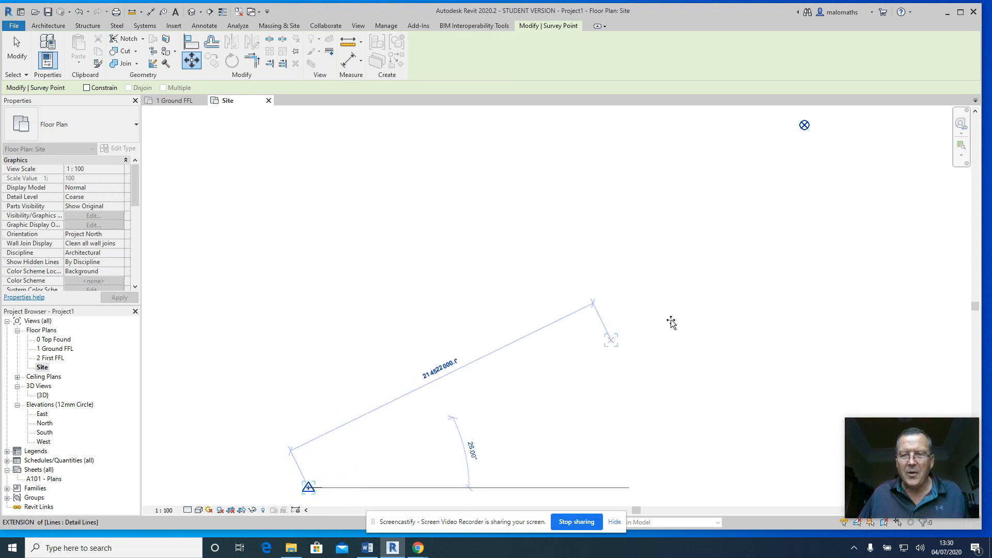
click(804, 126)
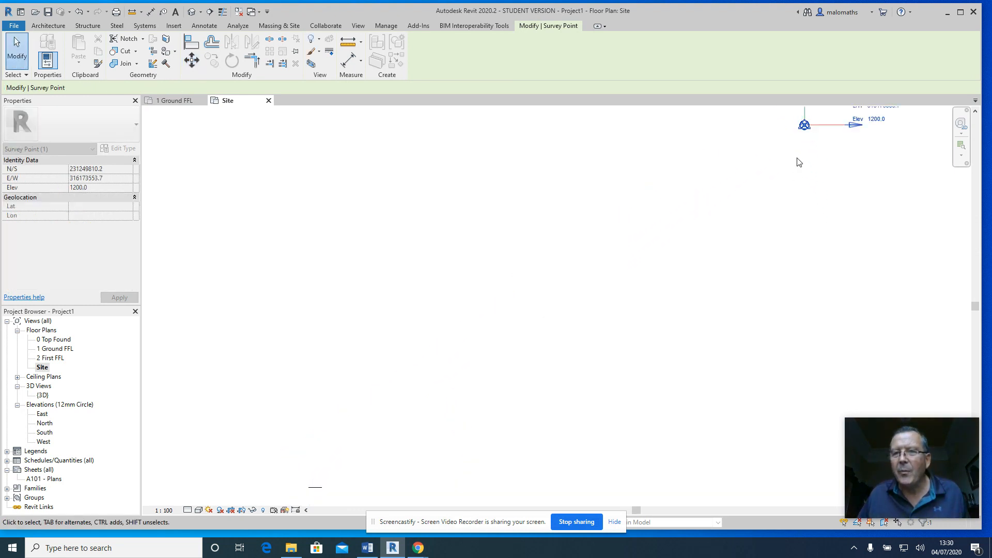
click(780, 231)
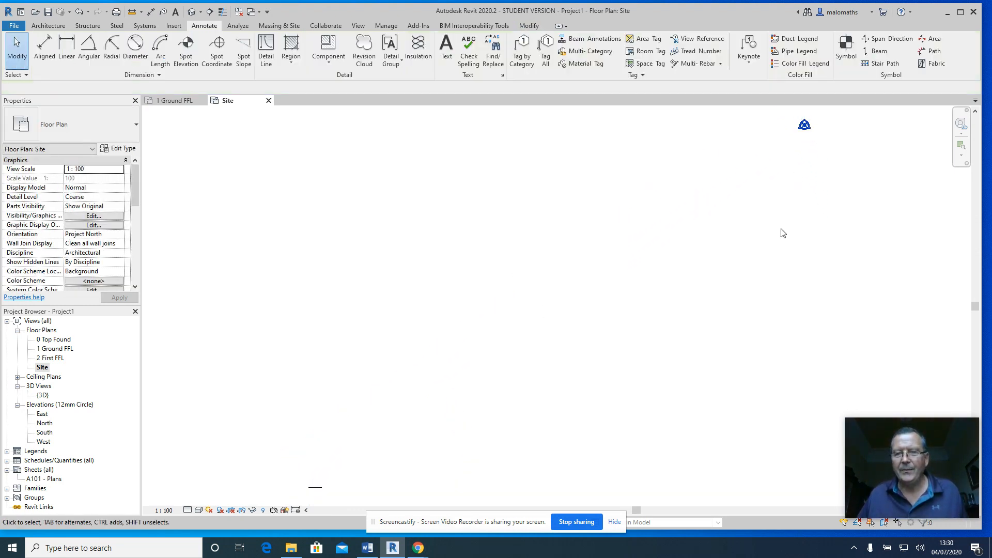
- Examine the Site subcategories in the Site plan's visibility overrides, checking Internal Origin, Project Base Point and Survey Point
right_click(781, 230)
click(829, 330)
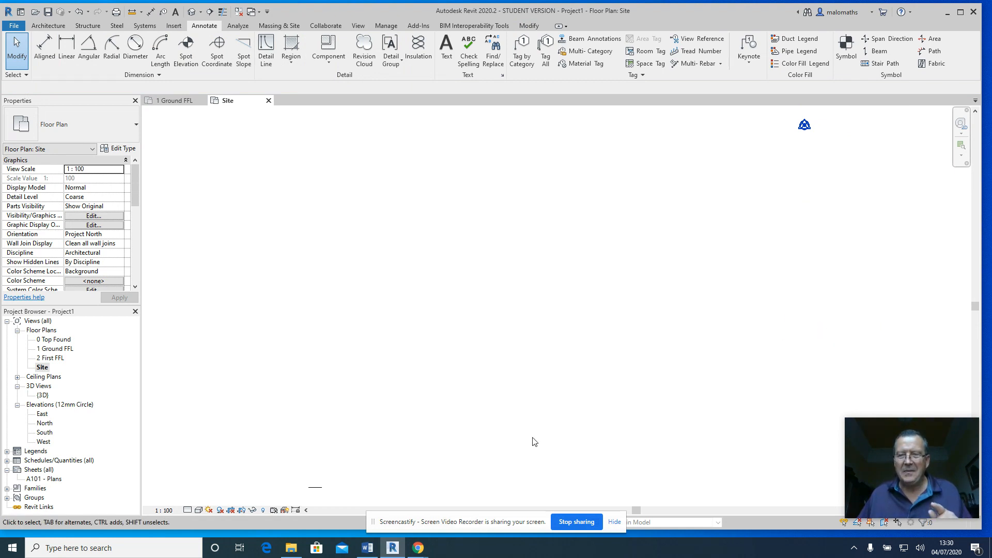
click(318, 488)
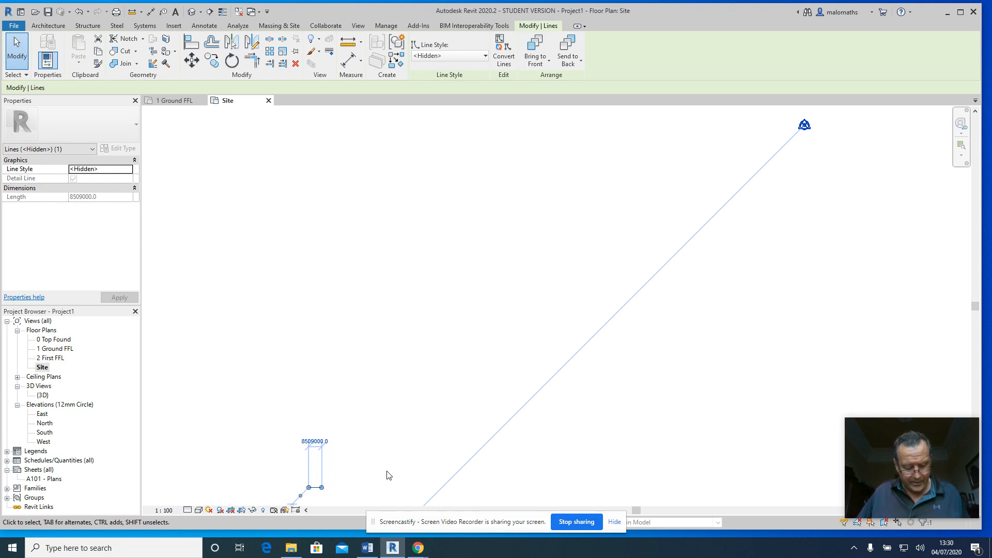
key(v)
key(v)
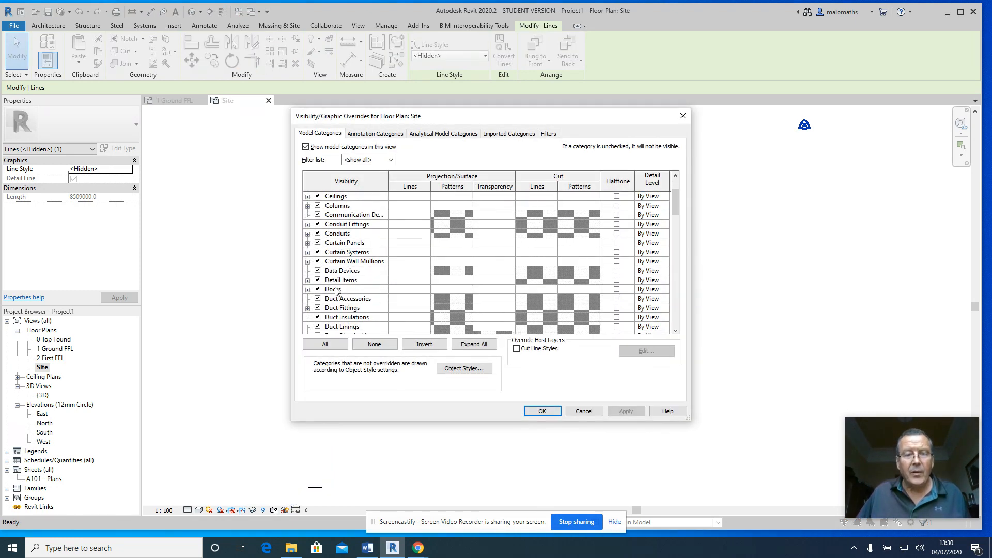
scroll(335, 291, down, 9)
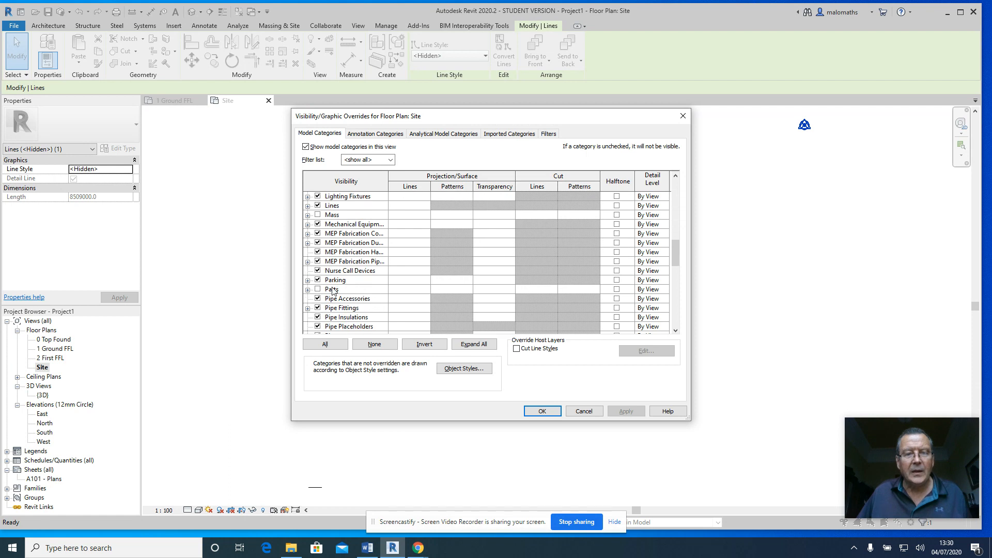
scroll(333, 291, down, 6)
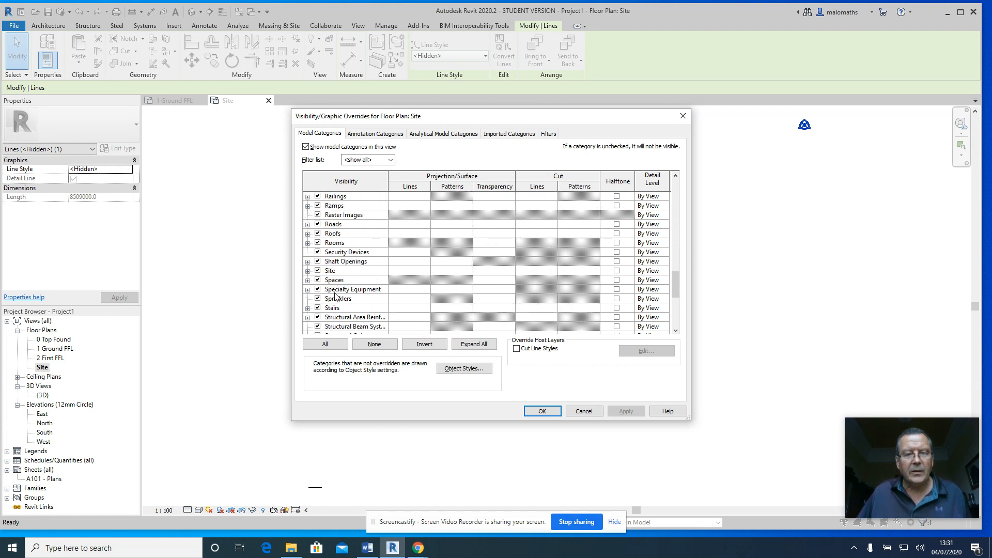
click(308, 272)
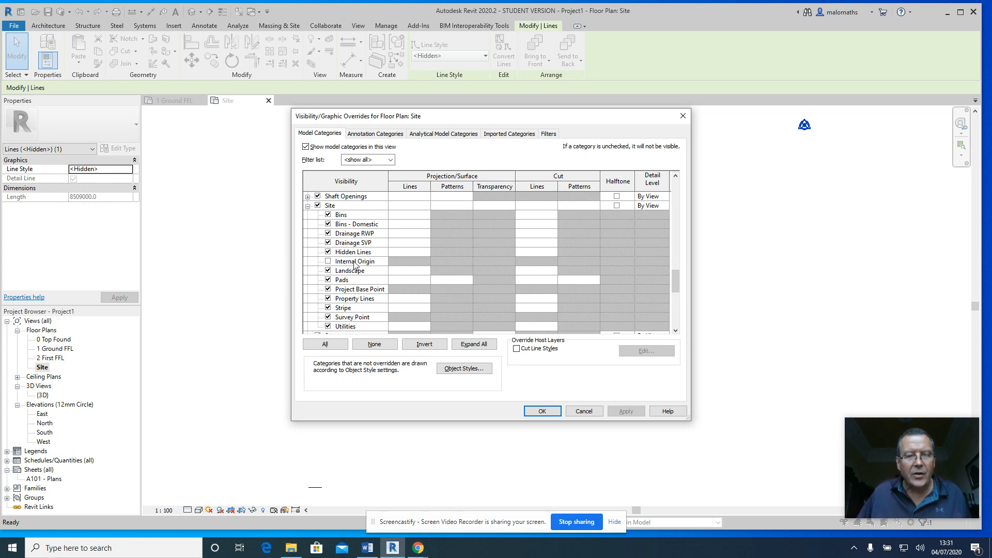
click(541, 411)
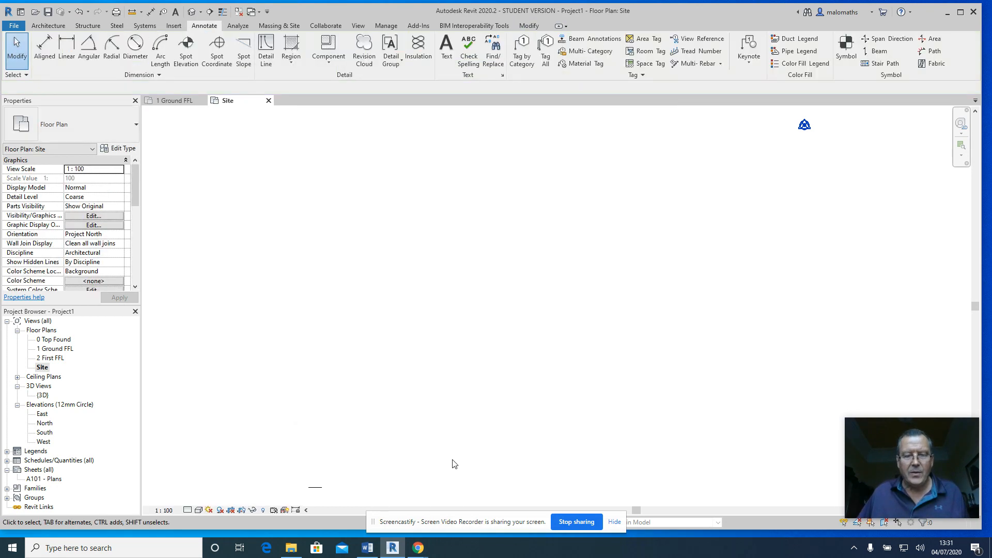
- Delete the short horizontal <Hidden> detail line that marks the survey point's original location
click(320, 488)
key(Delete)
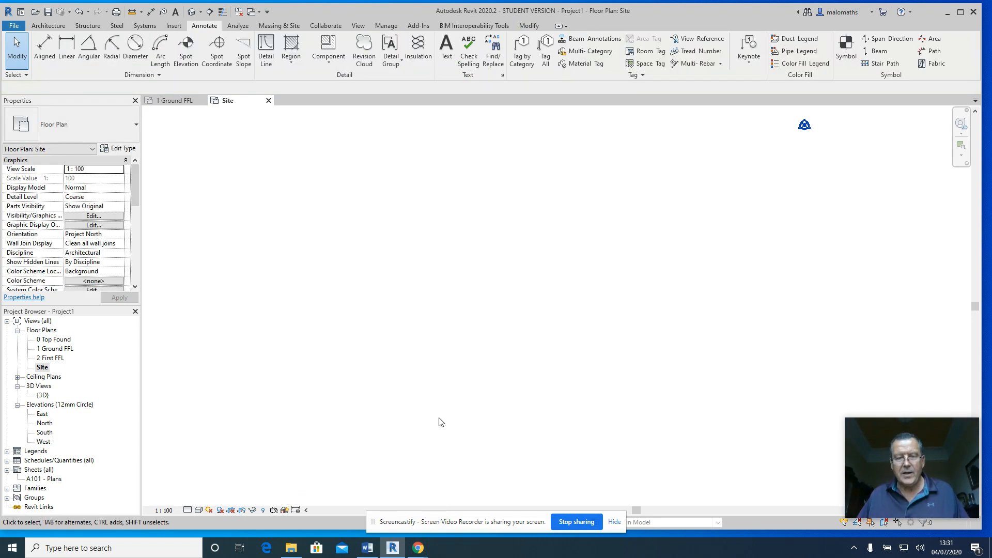
right_click(483, 399)
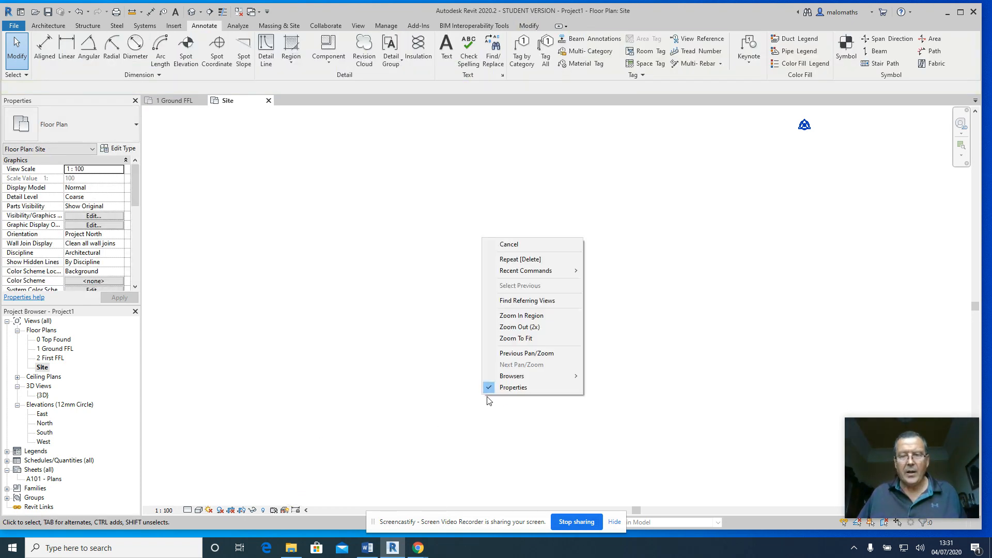
click(515, 339)
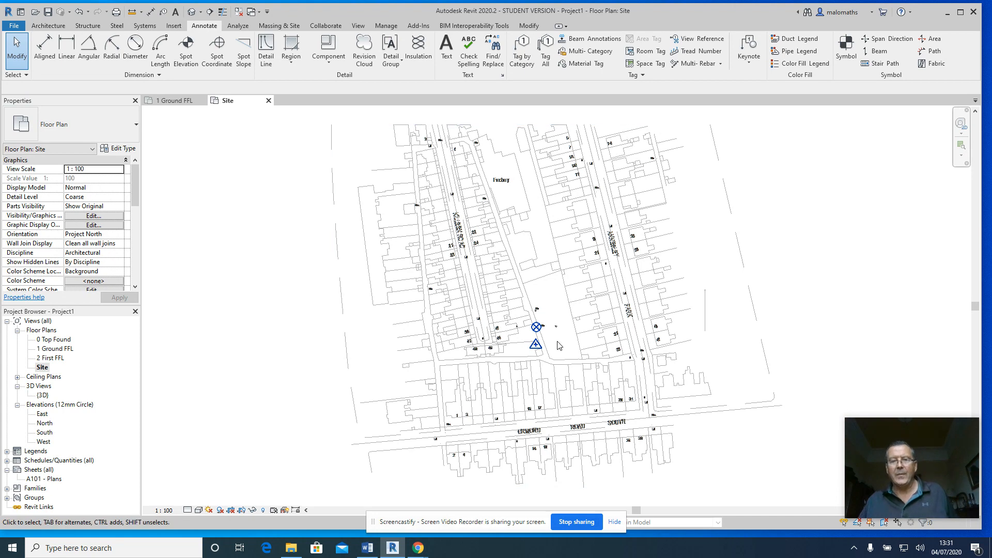
- Move the survey point onto the front corner of building 48, where the map's X 316126.6470, Y 231242.2240 label points
scroll(558, 345, up, 6)
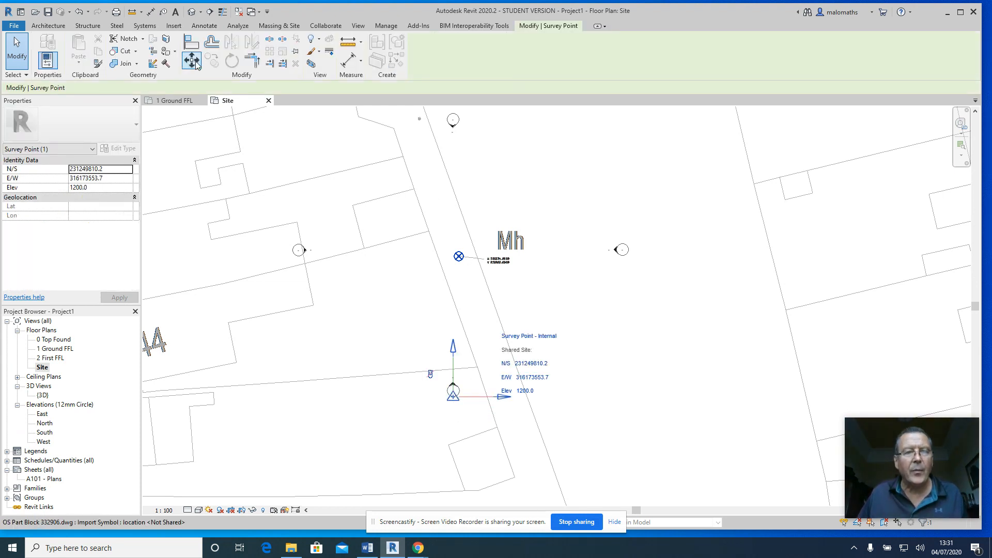
click(192, 60)
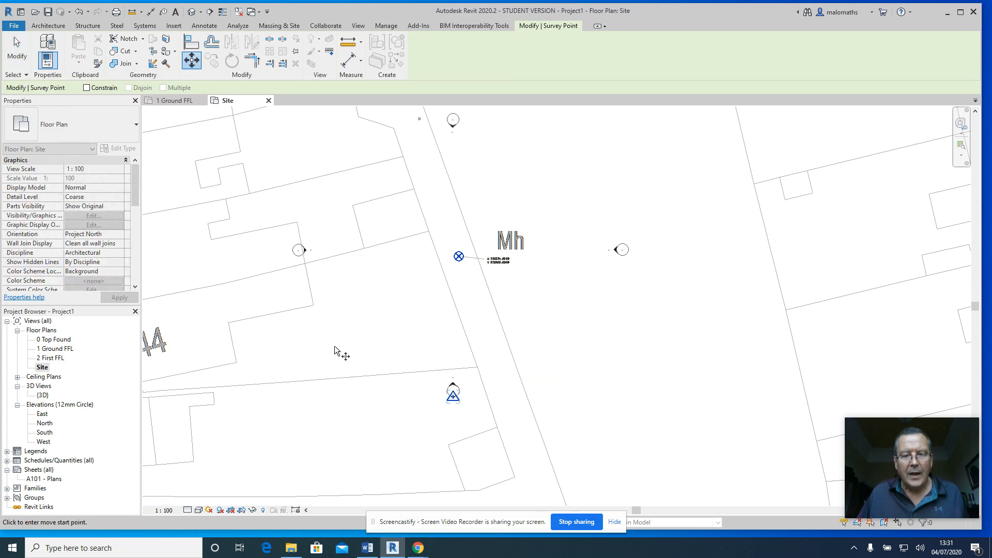
click(453, 398)
middle_drag(367, 343, 682, 328)
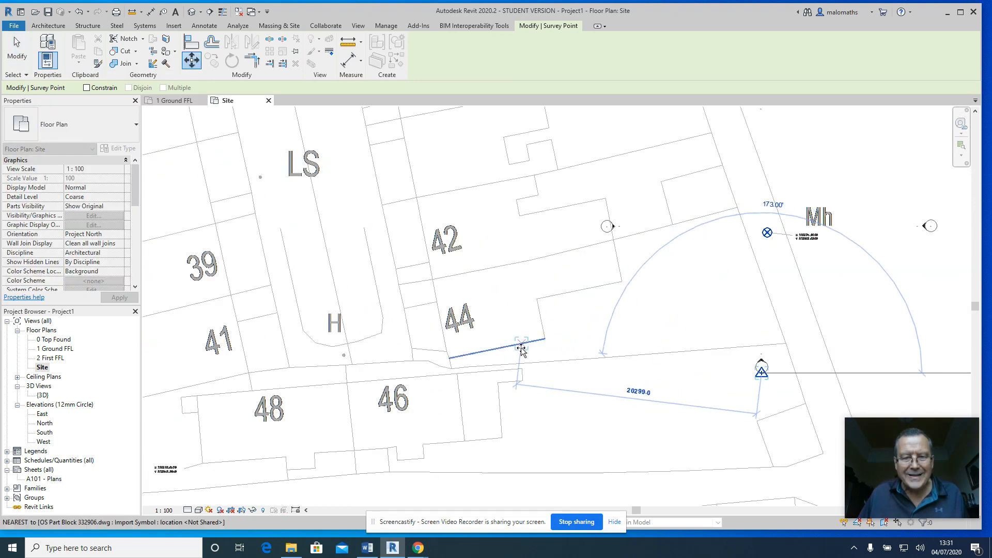
scroll(580, 354, down, 2)
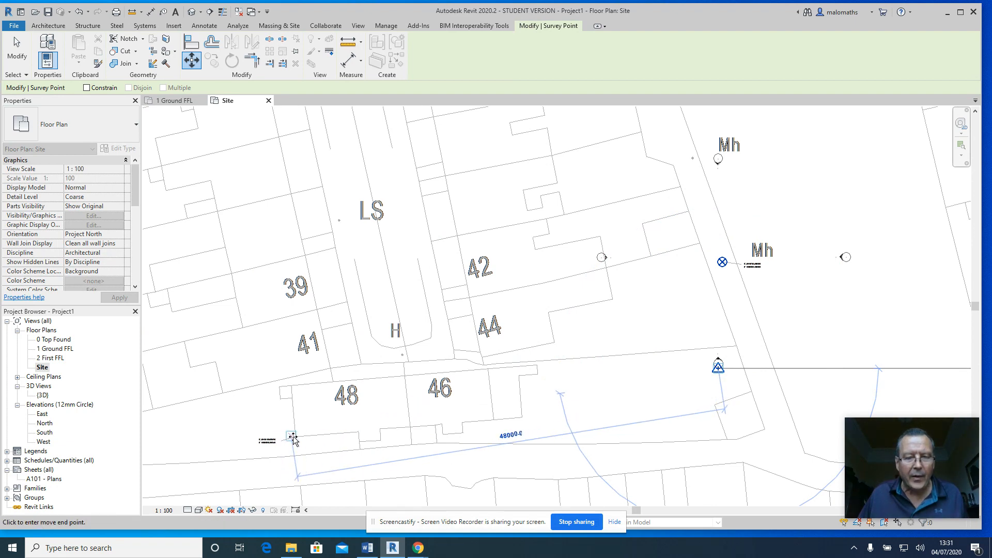
scroll(295, 436, up, 5)
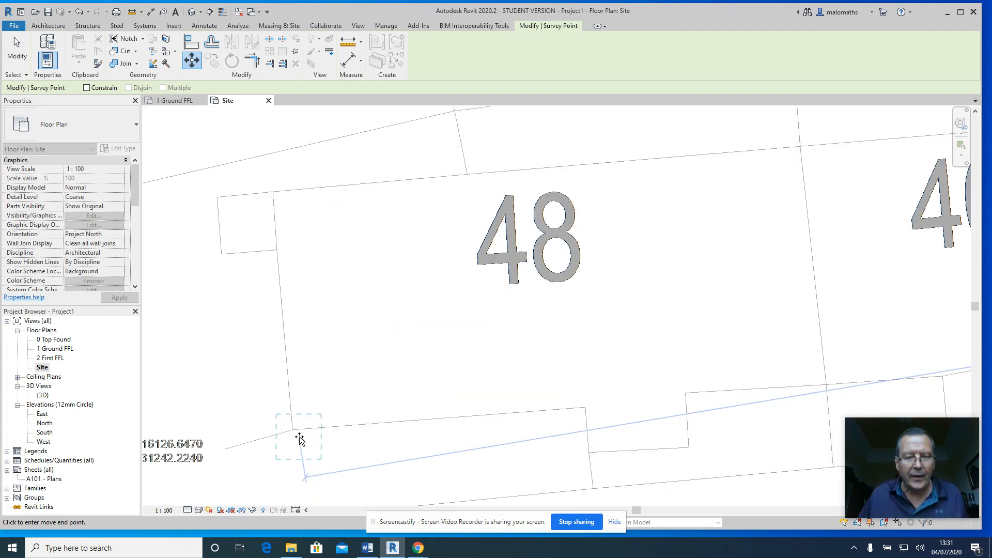
click(293, 431)
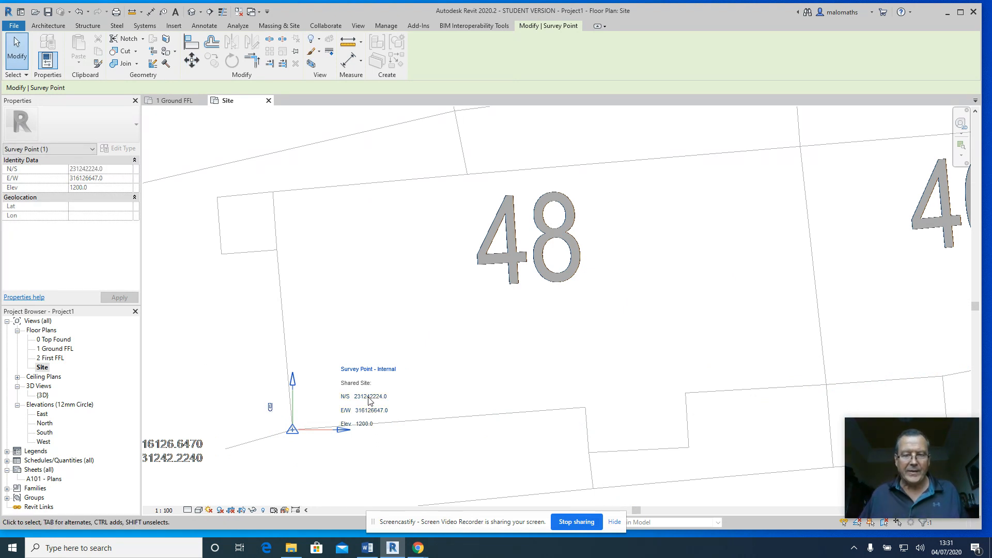
middle_drag(423, 401, 473, 384)
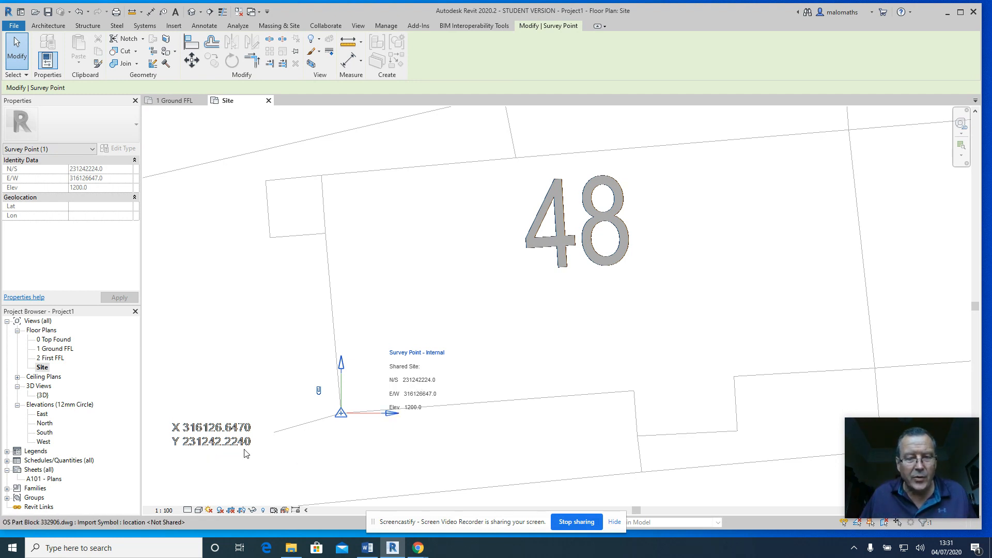
click(434, 444)
- Place a spot coordinate at the project base point, with its leader and shoulder running above the adjacent Mh label
scroll(436, 443, down, 5)
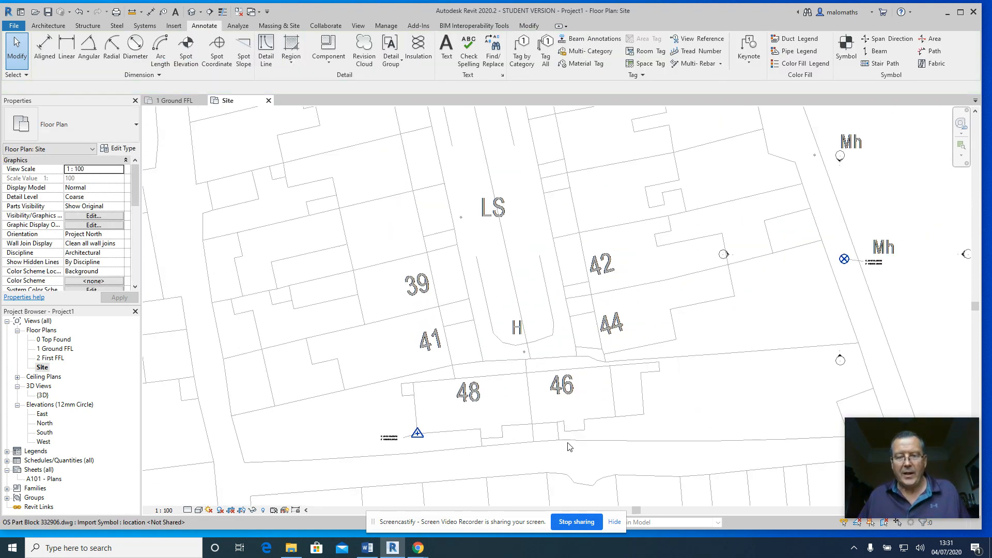
middle_drag(573, 447, 443, 462)
scroll(574, 441, down, 1)
middle_drag(610, 426, 508, 441)
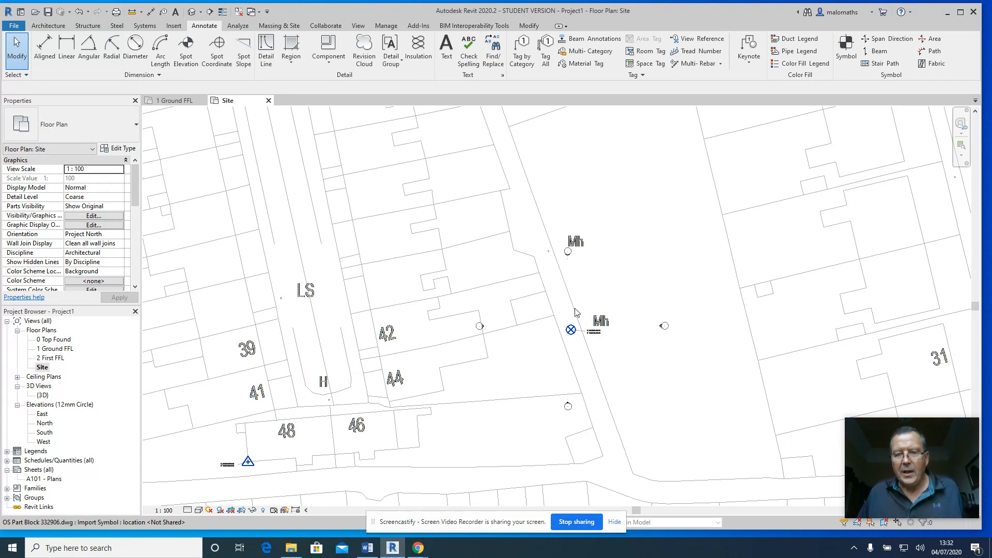
scroll(579, 308, up, 3)
scroll(594, 306, down, 1)
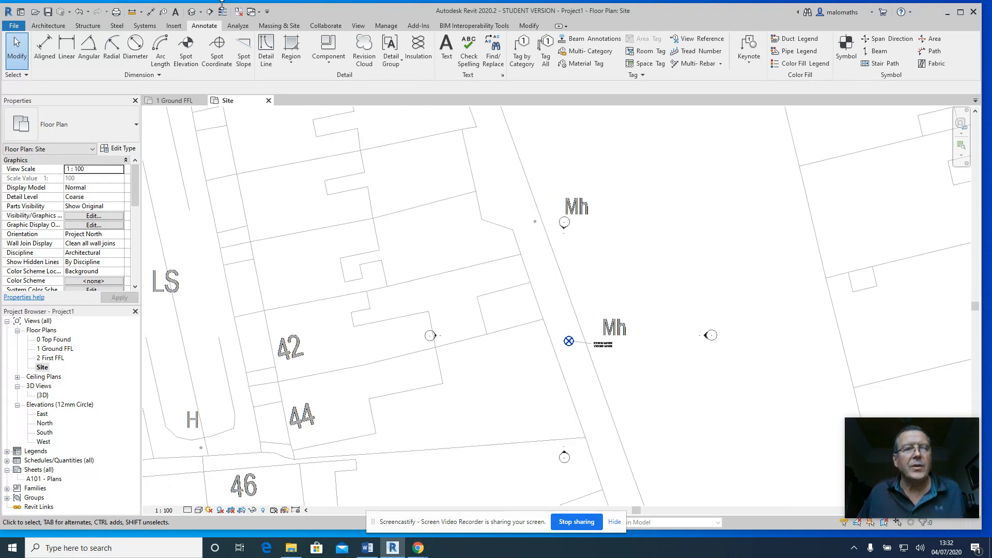
click(217, 49)
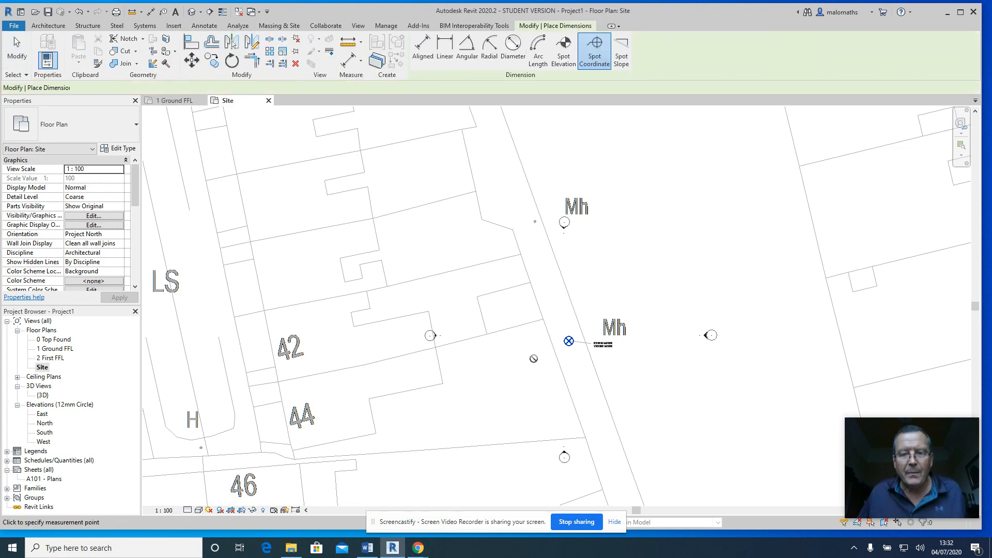
click(568, 341)
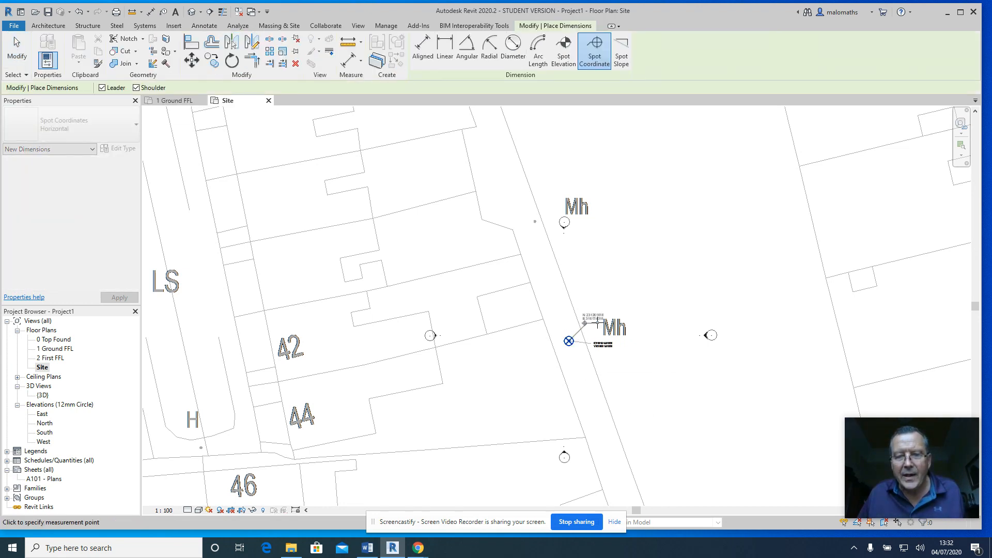
click(597, 313)
click(635, 313)
scroll(637, 312, up, 5)
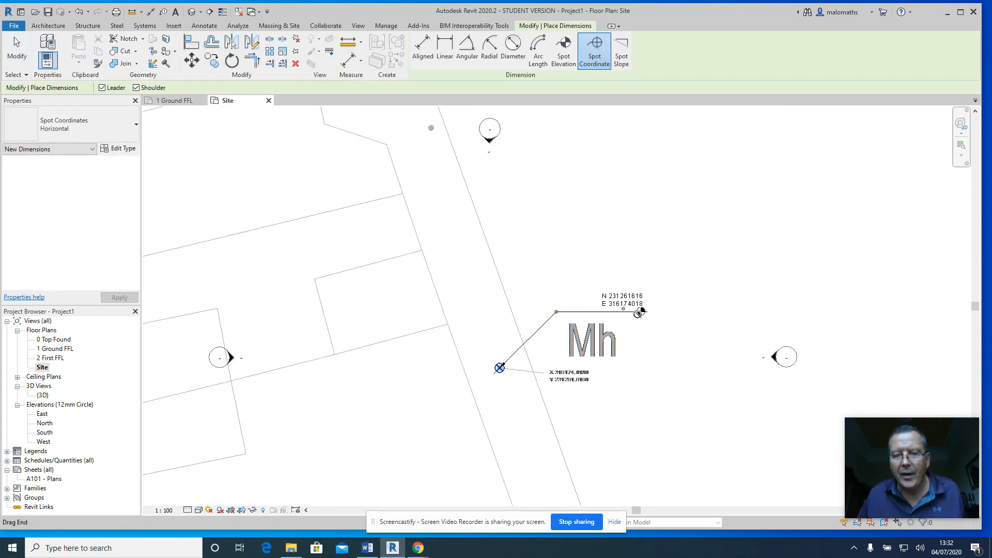
key(Escape)
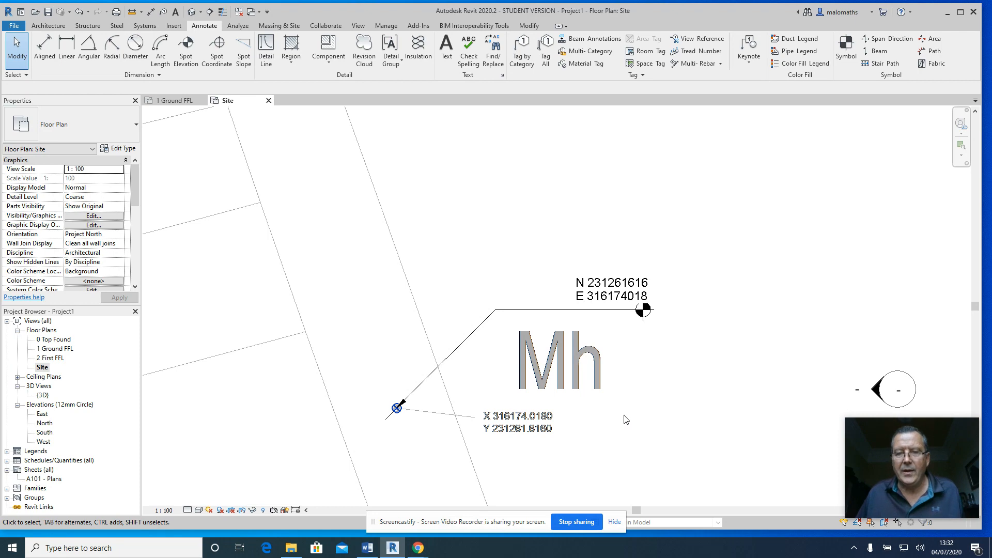
scroll(626, 420, down, 8)
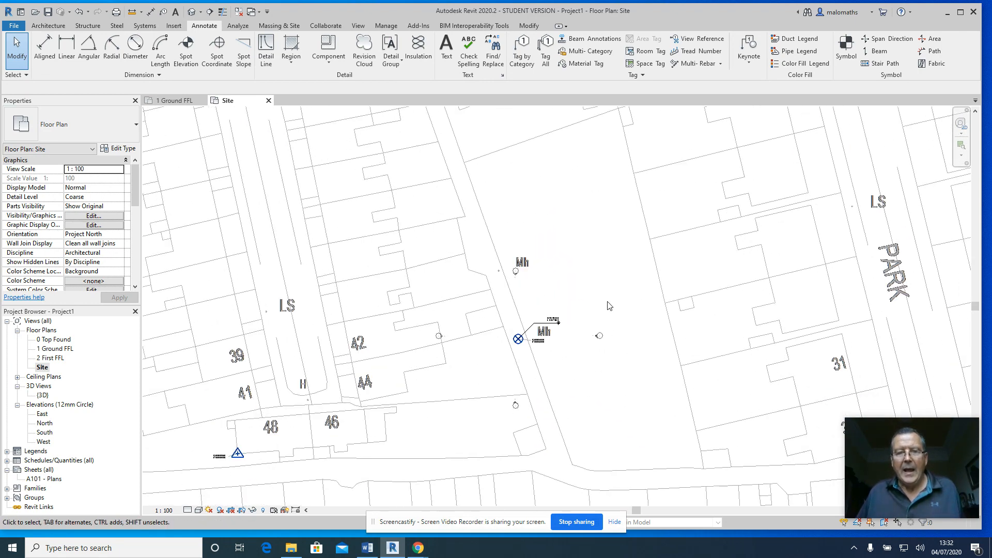
click(217, 49)
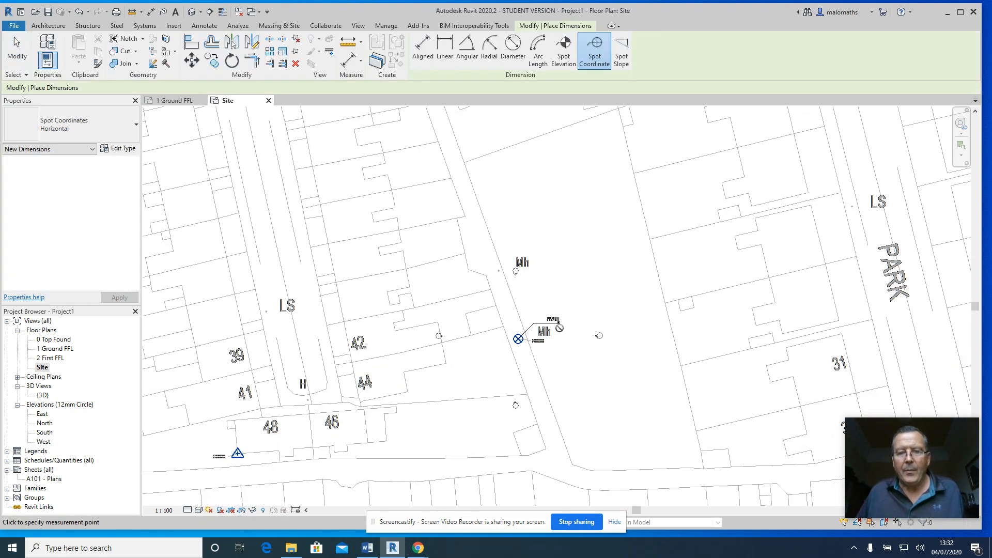
middle_drag(638, 437, 576, 385)
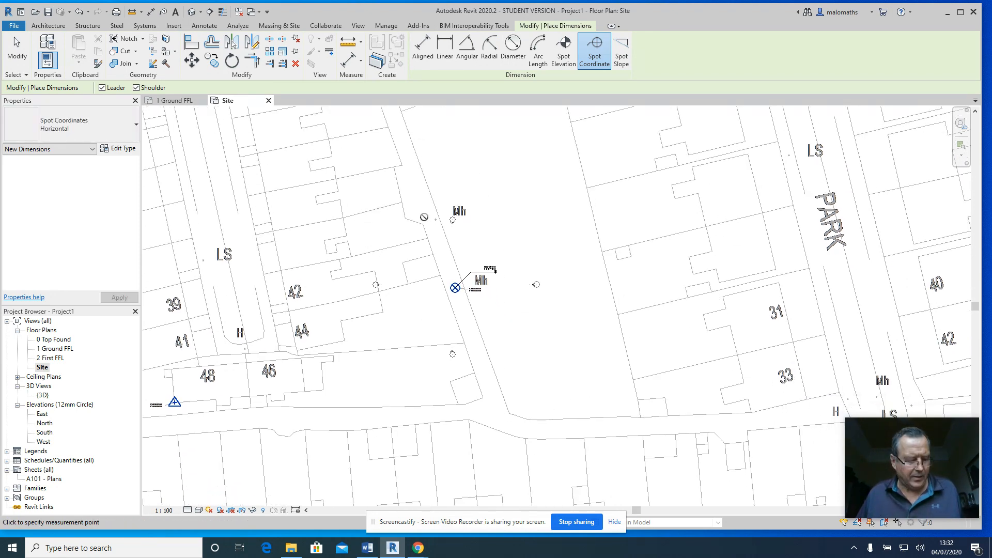
key(Escape)
click(217, 52)
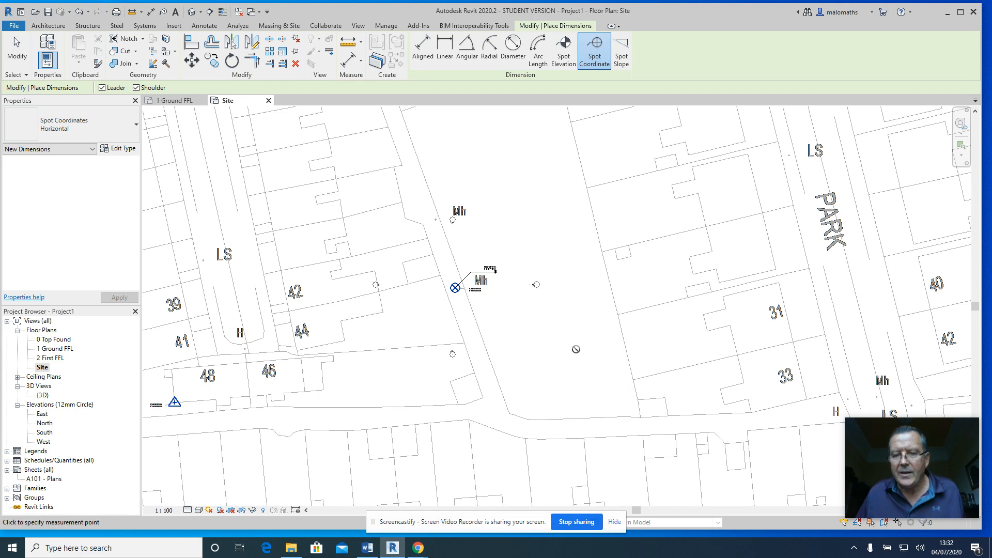
key(Escape)
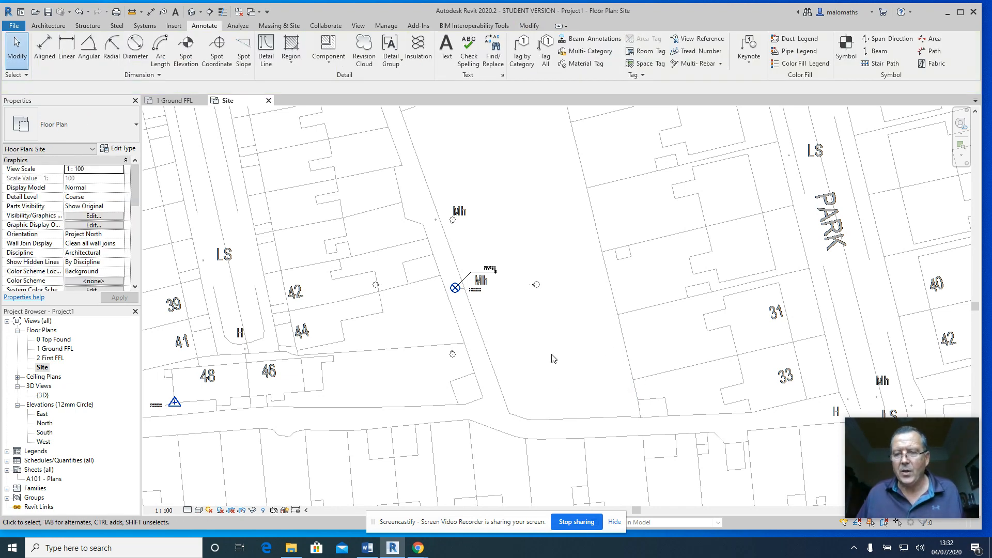